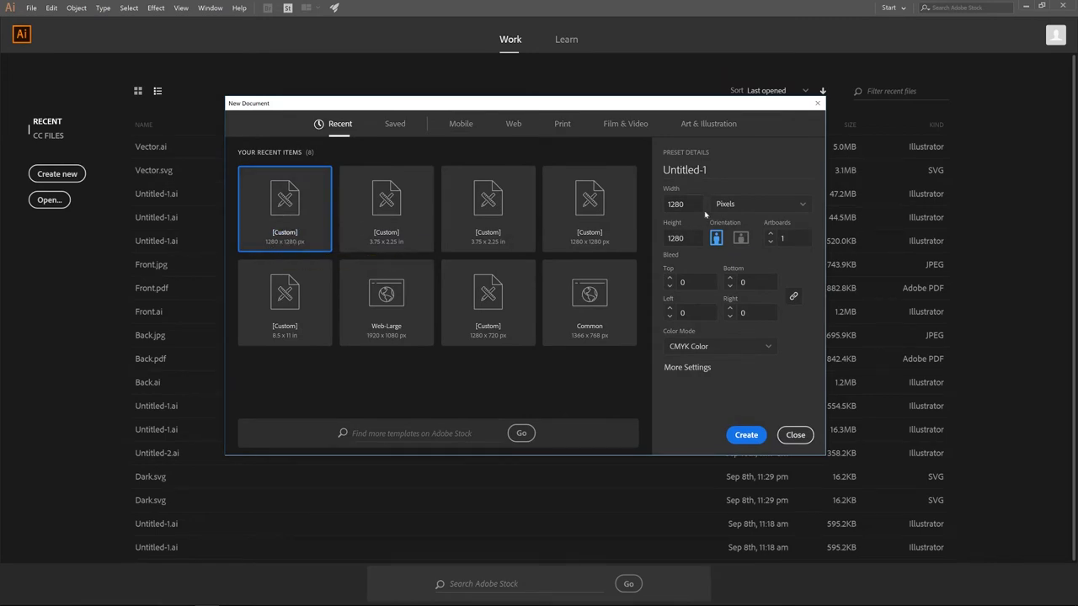
# Step: Create a new 1280 × 1280 px document from the custom preset
pyautogui.click(744, 436)
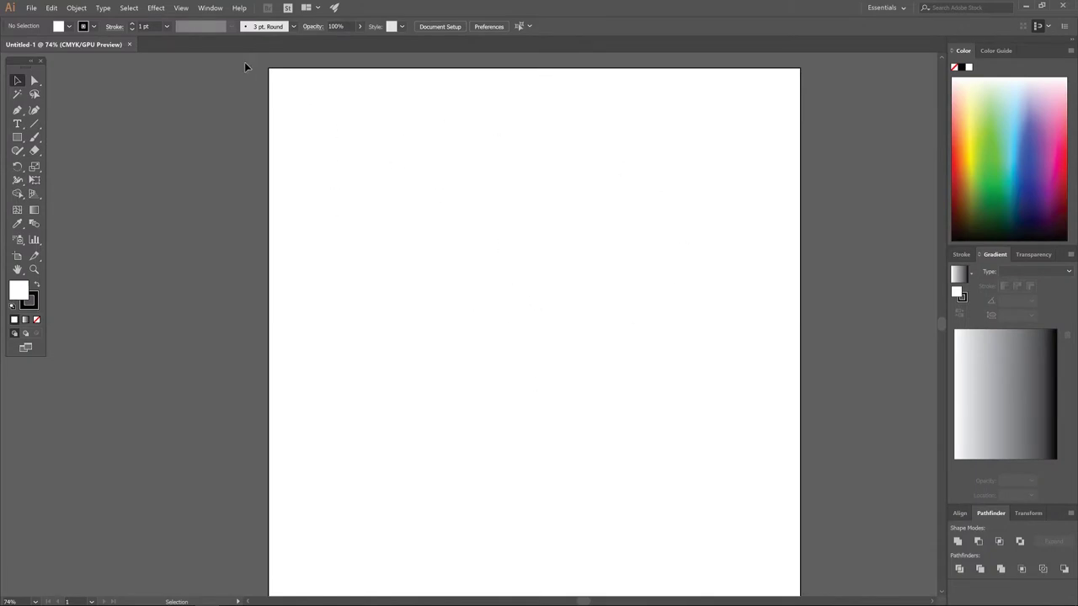
# Step: Uncheck Snap to Pixel in the View menu, then glance at the Window menu without changes
pyautogui.click(181, 9)
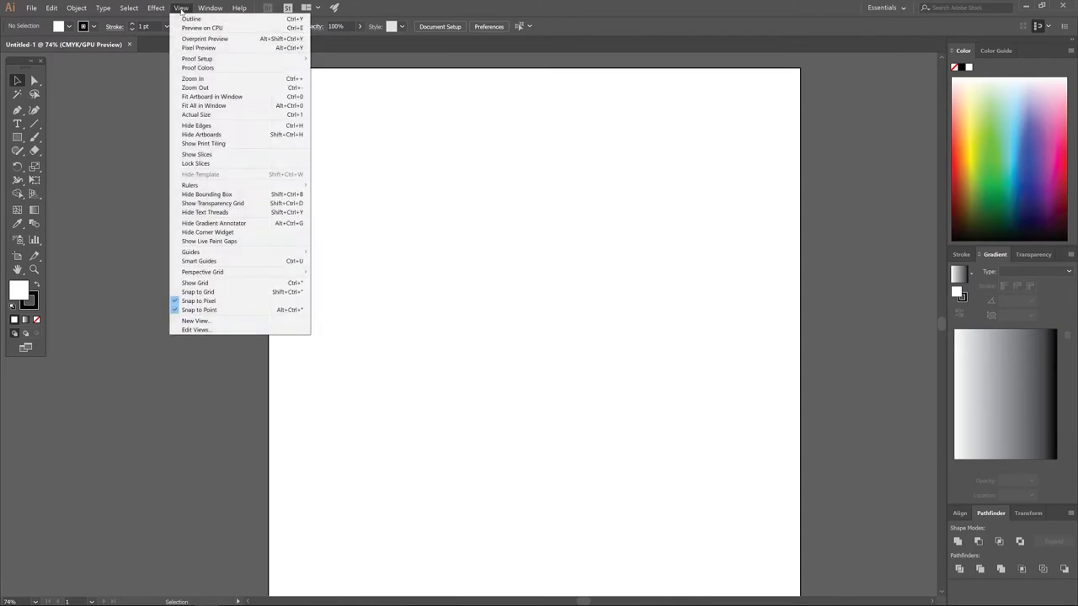
pyautogui.click(206, 305)
pyautogui.click(185, 8)
pyautogui.click(185, 9)
pyautogui.click(185, 8)
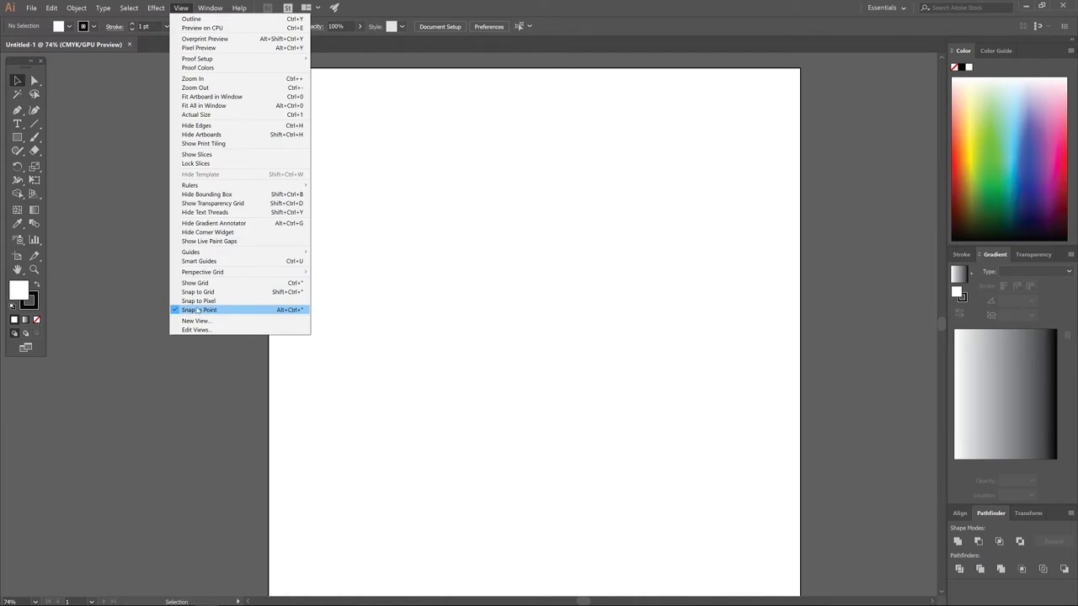
pyautogui.click(536, 214)
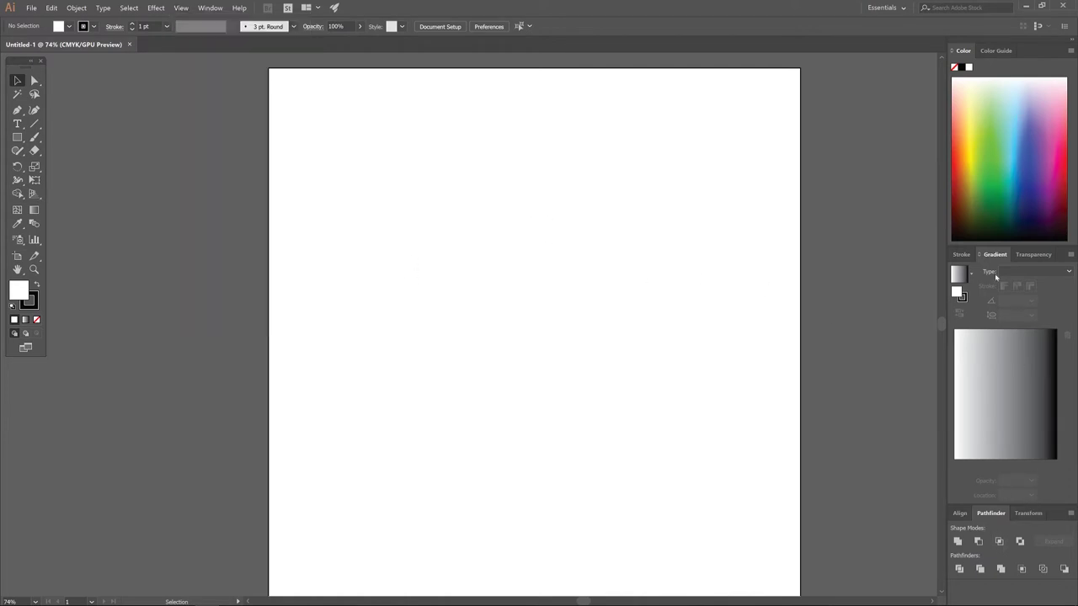
pyautogui.click(208, 8)
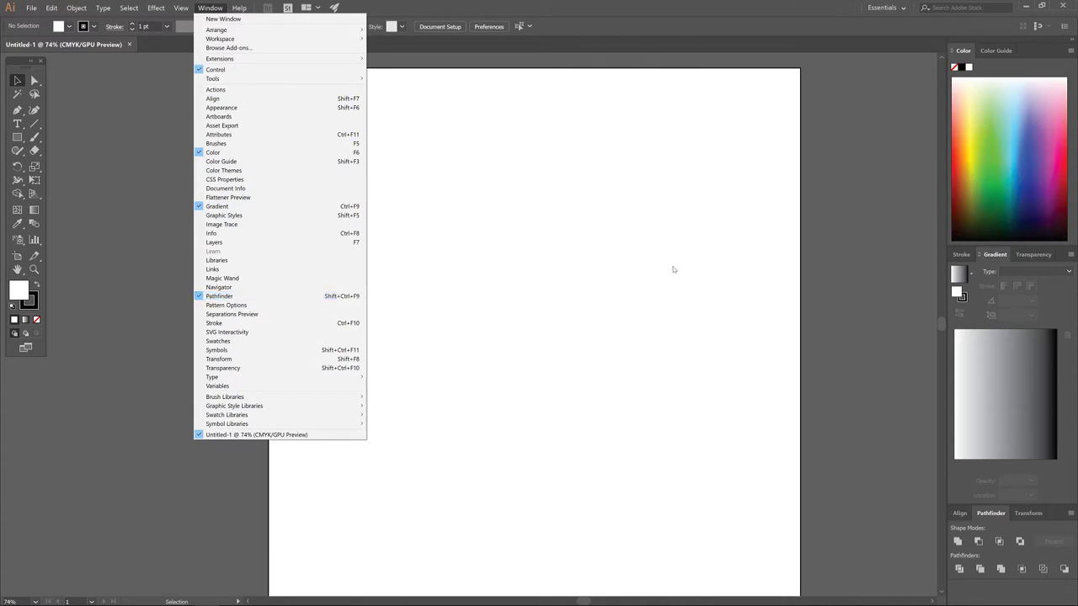
pyautogui.click(583, 224)
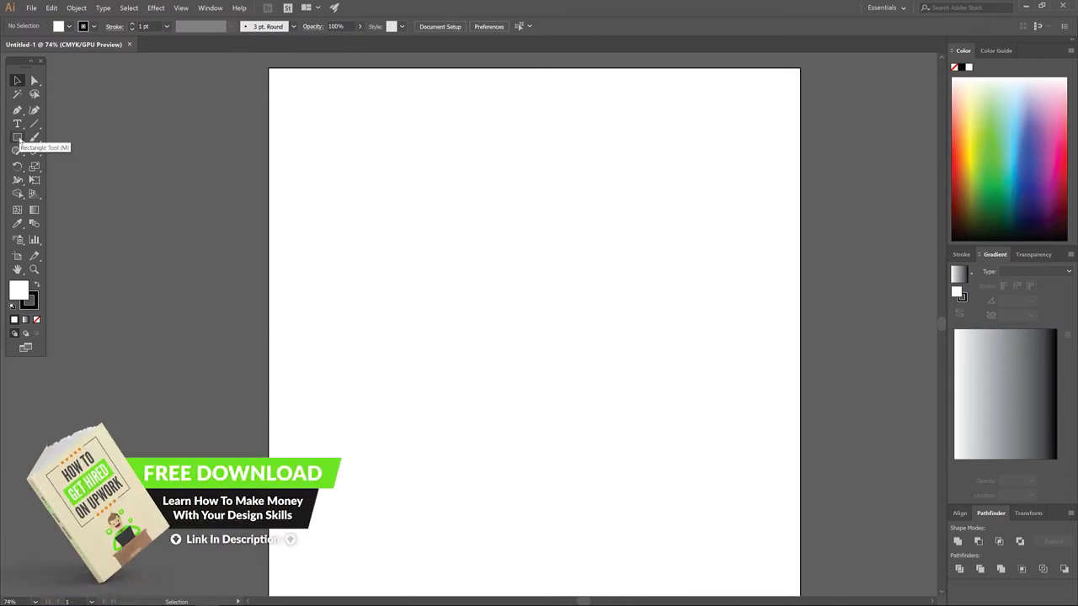
# Step: Draw a tall ellipse near the page centre with a black fill and no stroke
pyautogui.moveTo(18, 140); pyautogui.dragTo(65, 169)
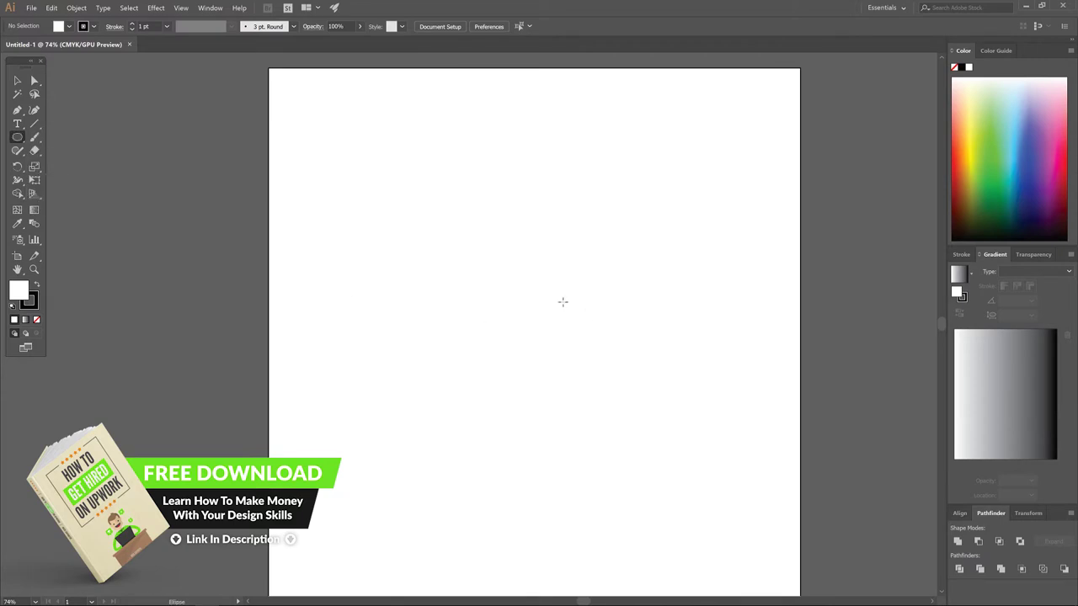
pyautogui.moveTo(470, 230)
pyautogui.mouseDown()
pyautogui.moveTo(559, 328)
pyautogui.moveTo(582, 388)
pyautogui.mouseUp()
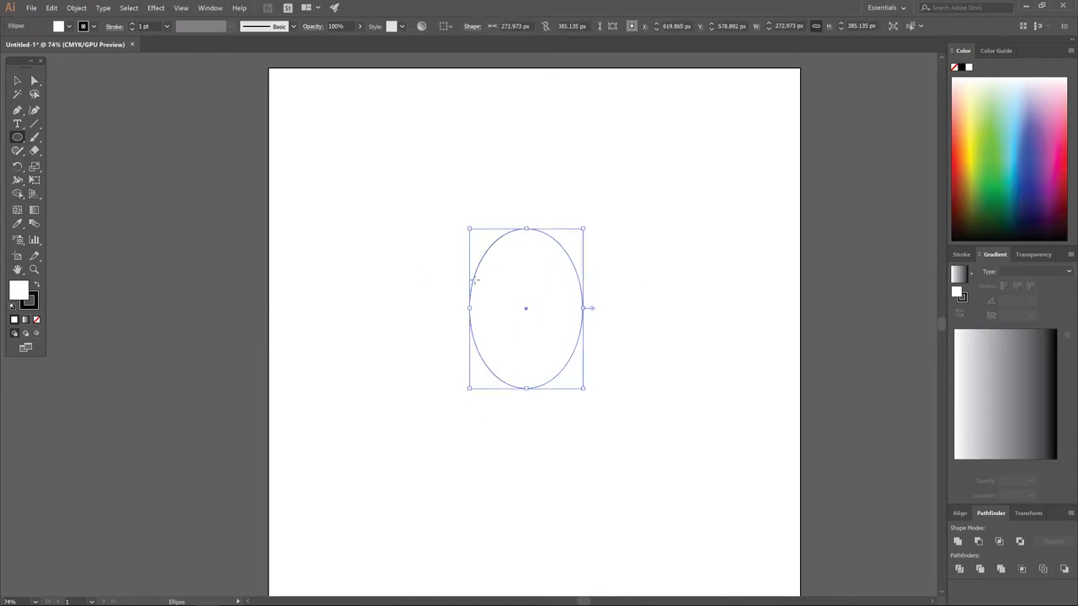
pyautogui.click(37, 287)
pyautogui.click(92, 26)
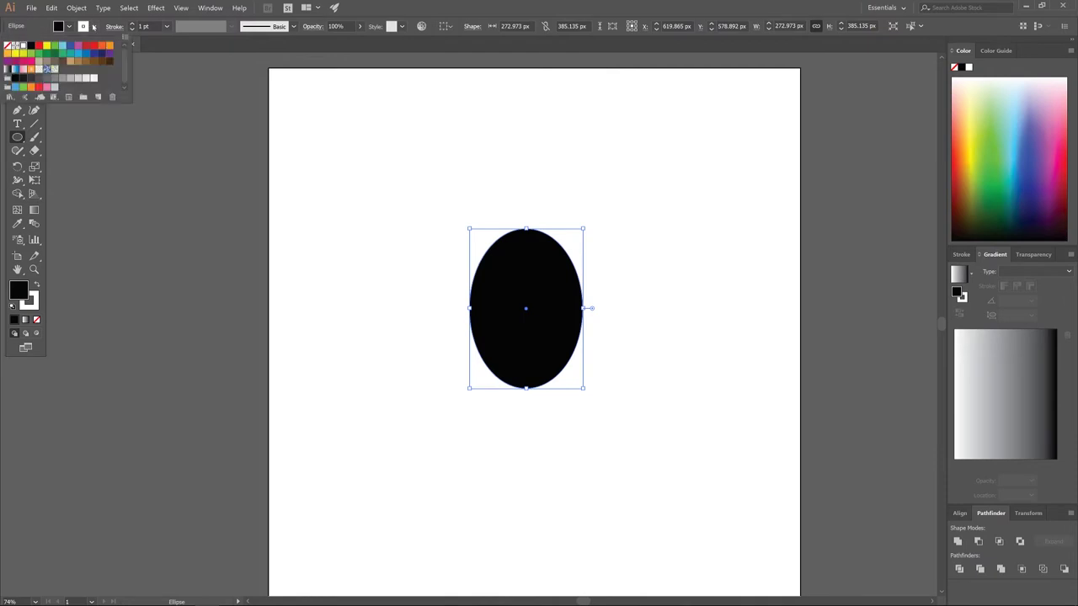
pyautogui.click(7, 46)
# Step: Lower the ellipse's opacity to 50% and return to the Selection tool
pyautogui.click(361, 26)
pyautogui.click(361, 26)
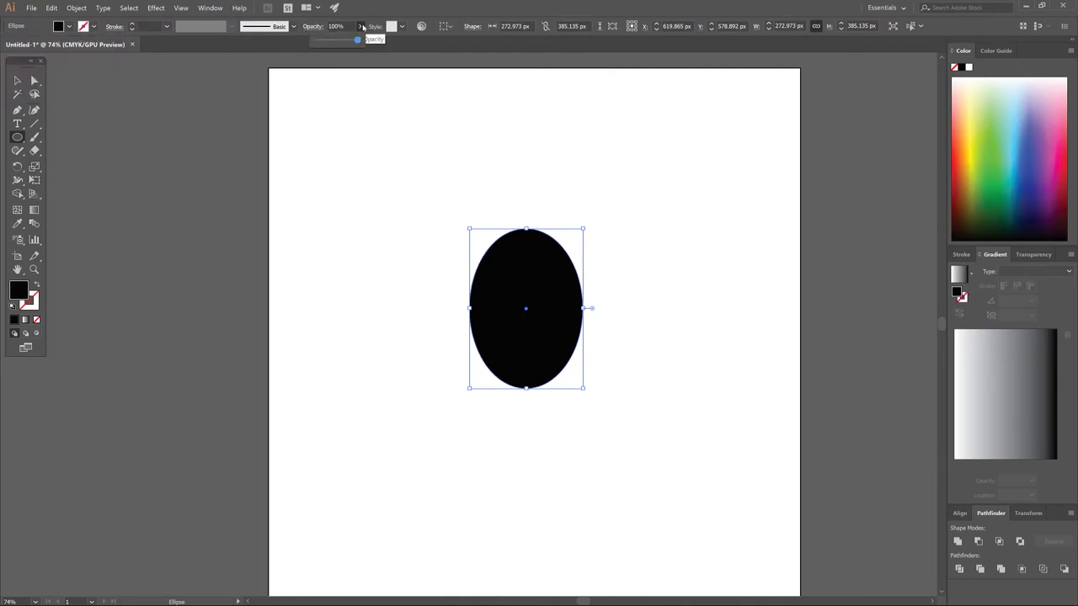
pyautogui.moveTo(357, 40); pyautogui.dragTo(337, 39)
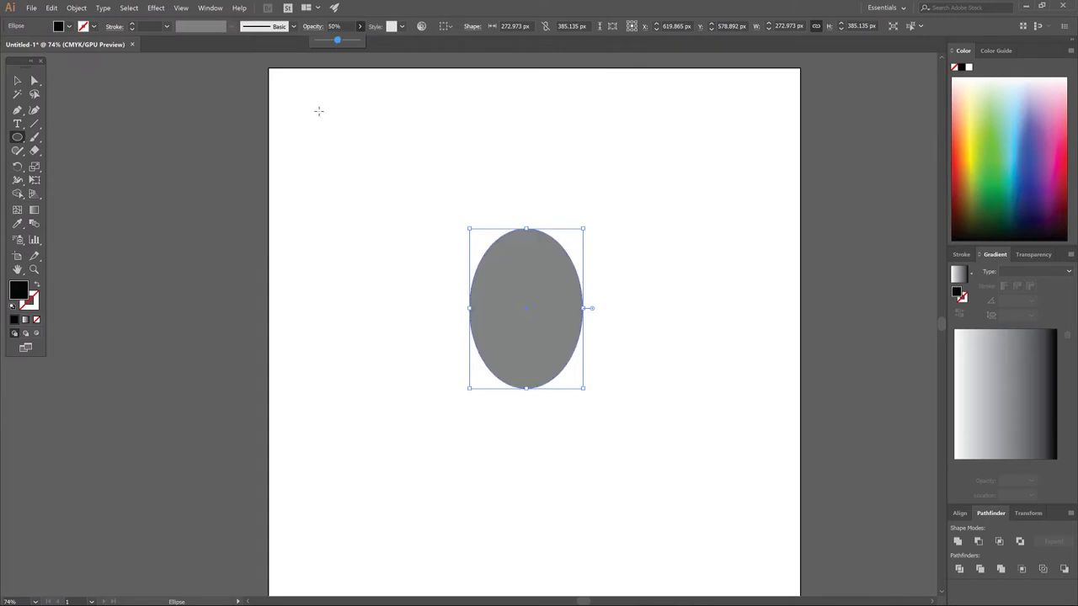
pyautogui.click(393, 106)
pyautogui.click(91, 76)
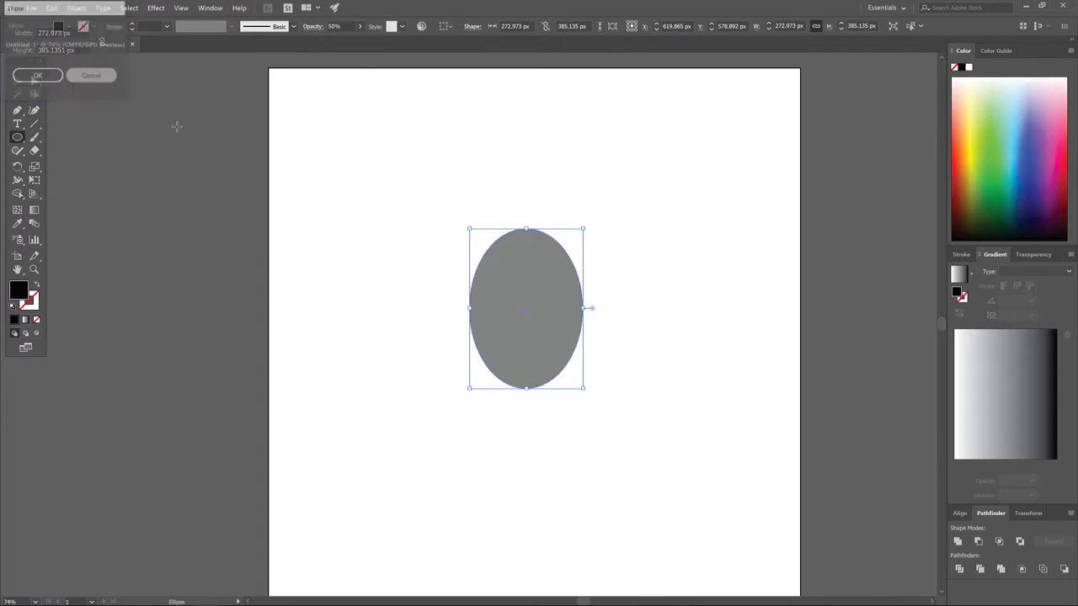
pyautogui.click(17, 80)
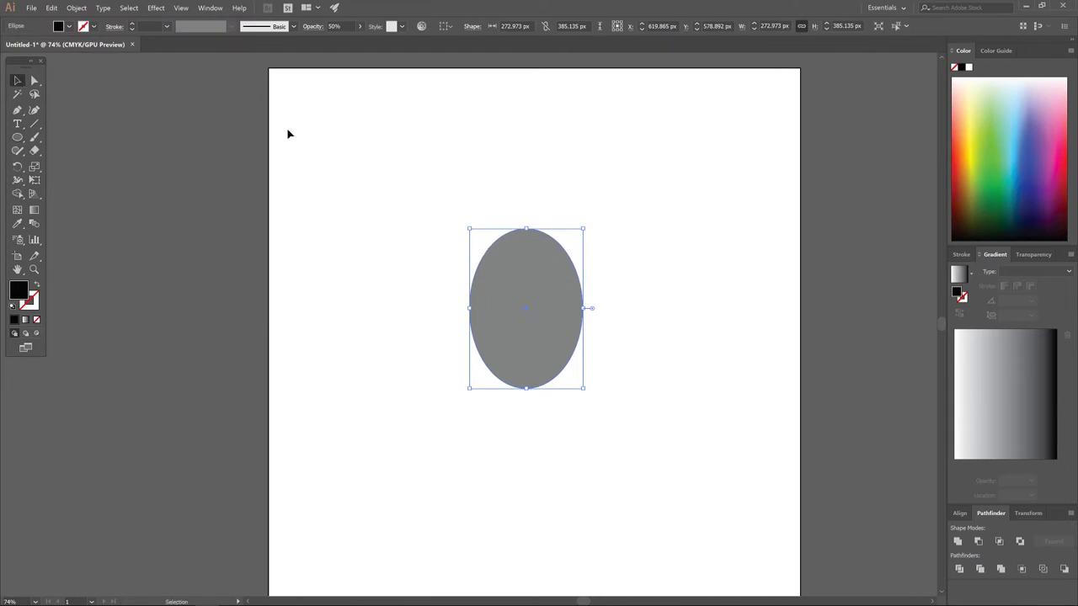
# Step: Offset the ellipse's path by 20 px, giving a 312.973 × 425.135 px outer ellipse
pyautogui.click(75, 7)
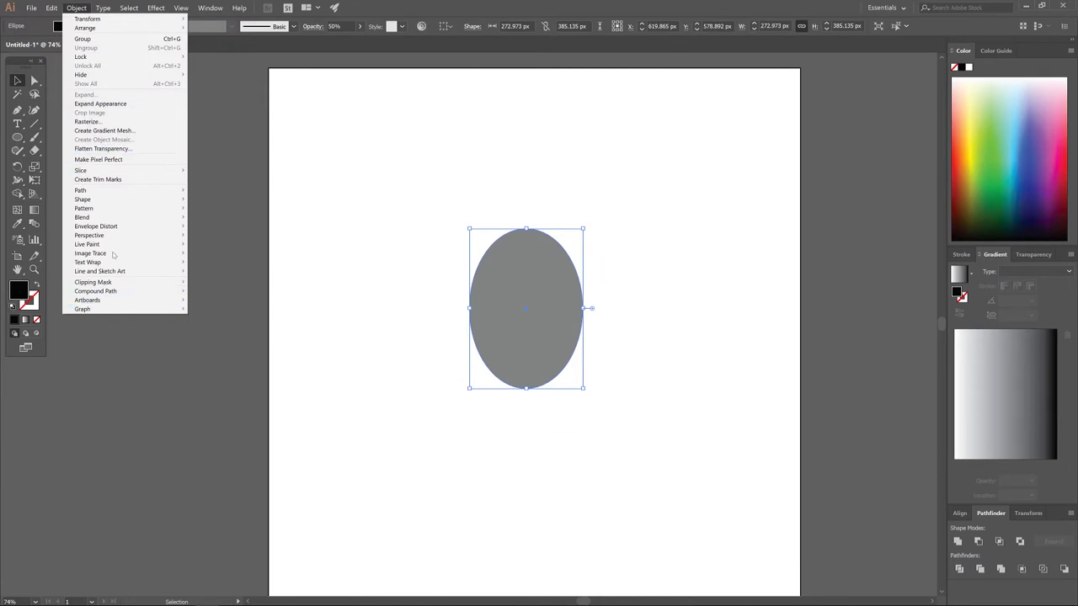
pyautogui.moveTo(127, 195)
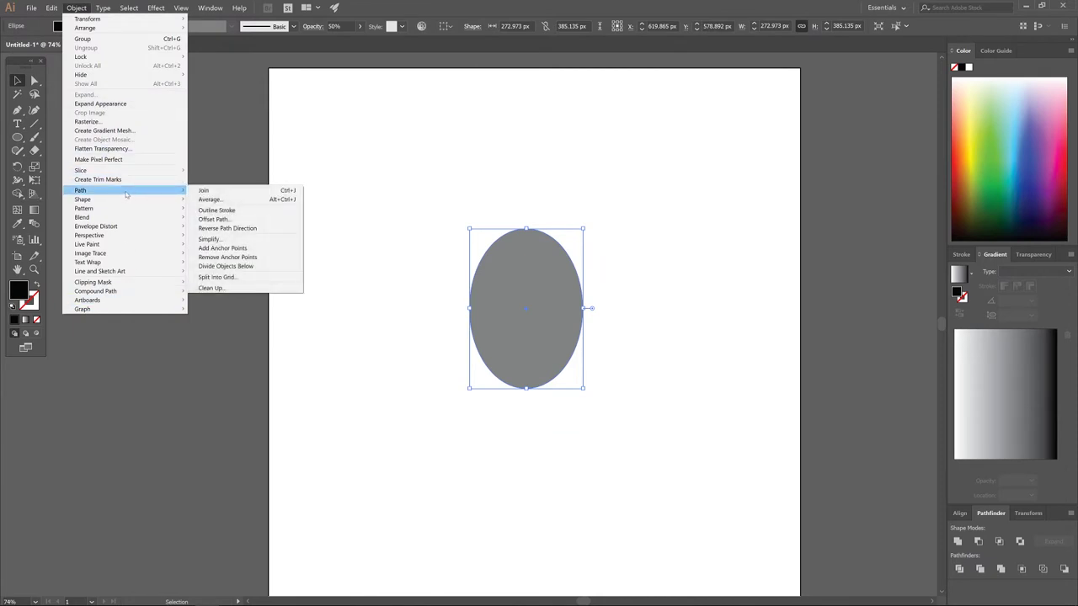
pyautogui.click(215, 219)
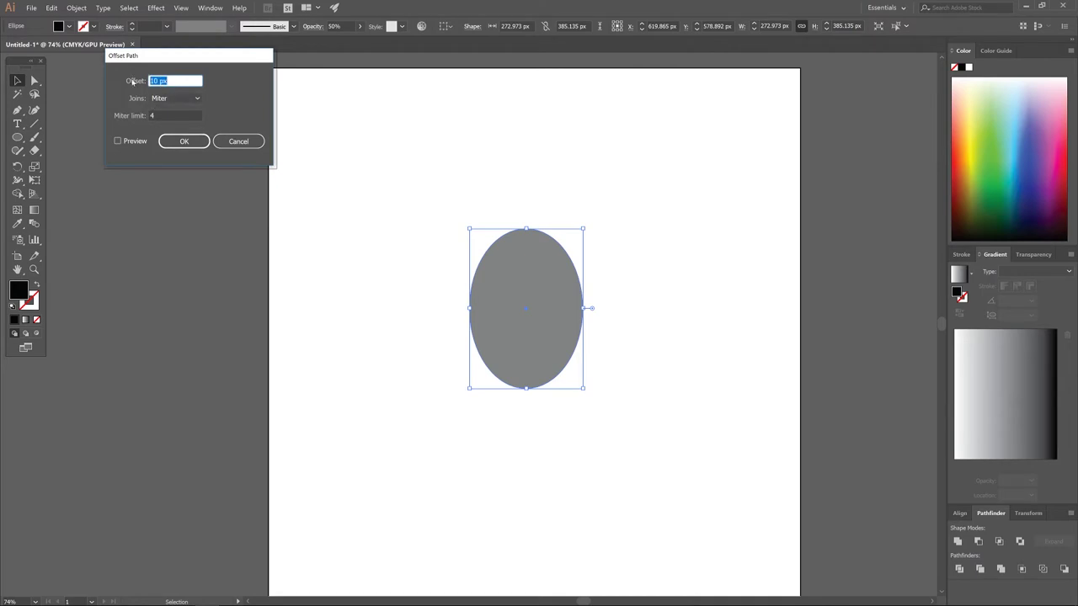
pyautogui.write('20')
pyautogui.click(118, 140)
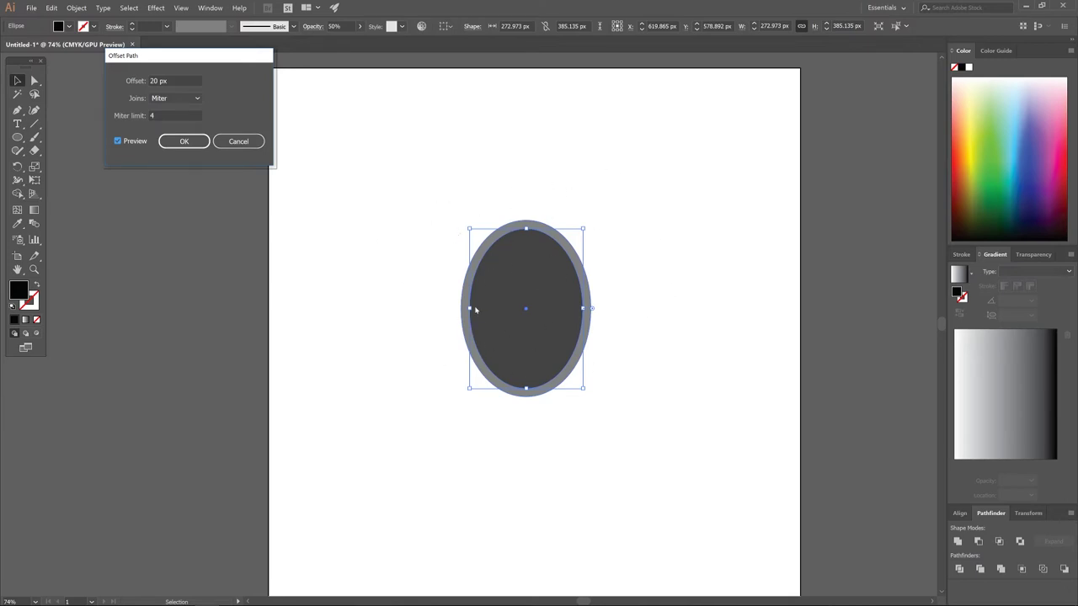
pyautogui.click(184, 141)
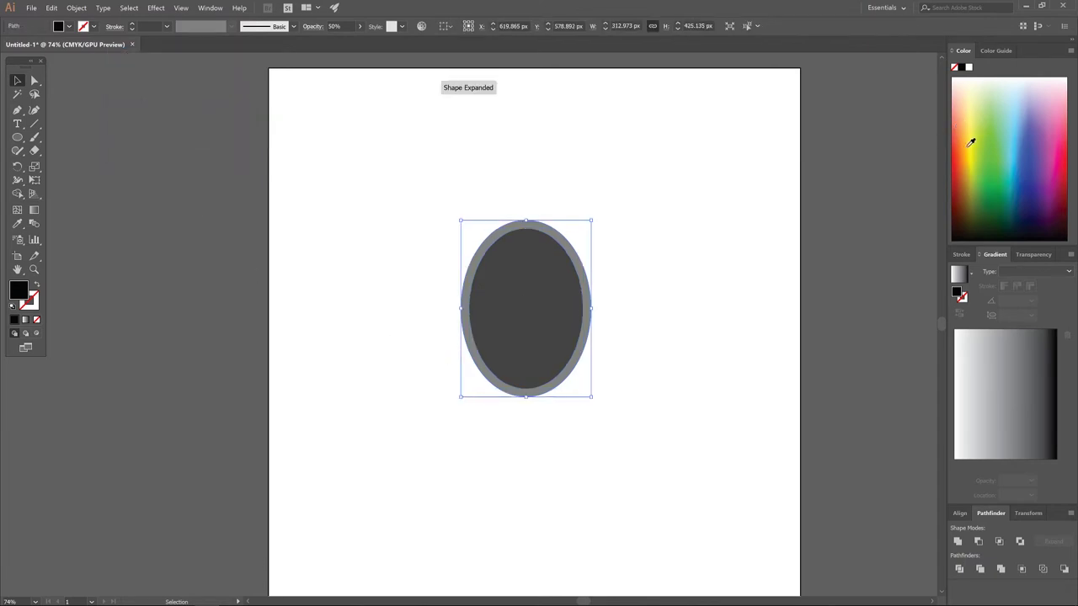
# Step: Fill the offset ellipse red and Alt-drag an overlapping copy to its left
pyautogui.moveTo(972, 140); pyautogui.dragTo(960, 152)
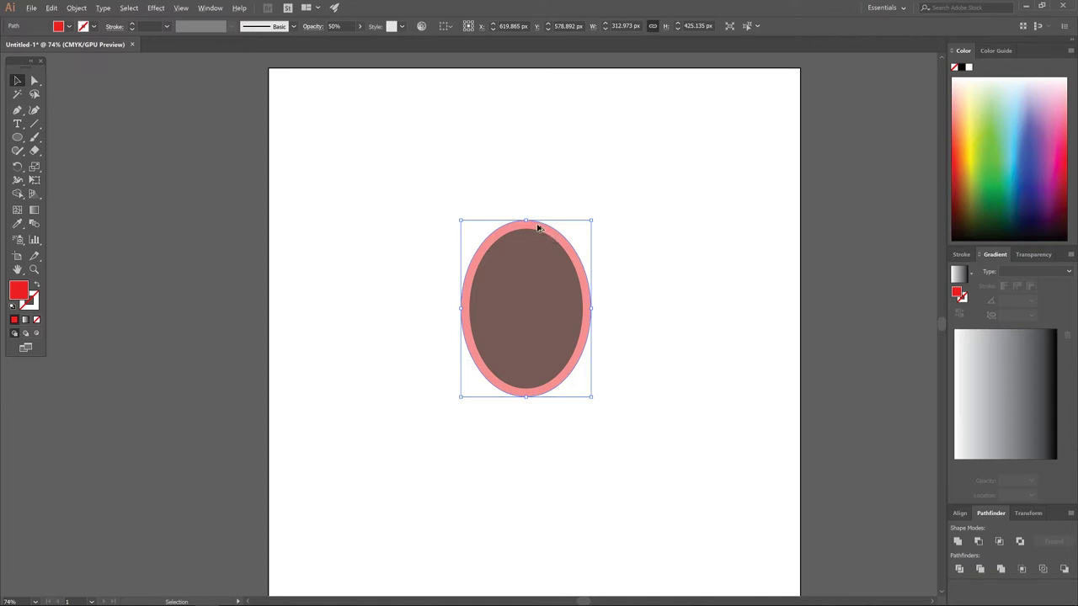
pyautogui.moveTo(536, 227); pyautogui.dragTo(482, 234)
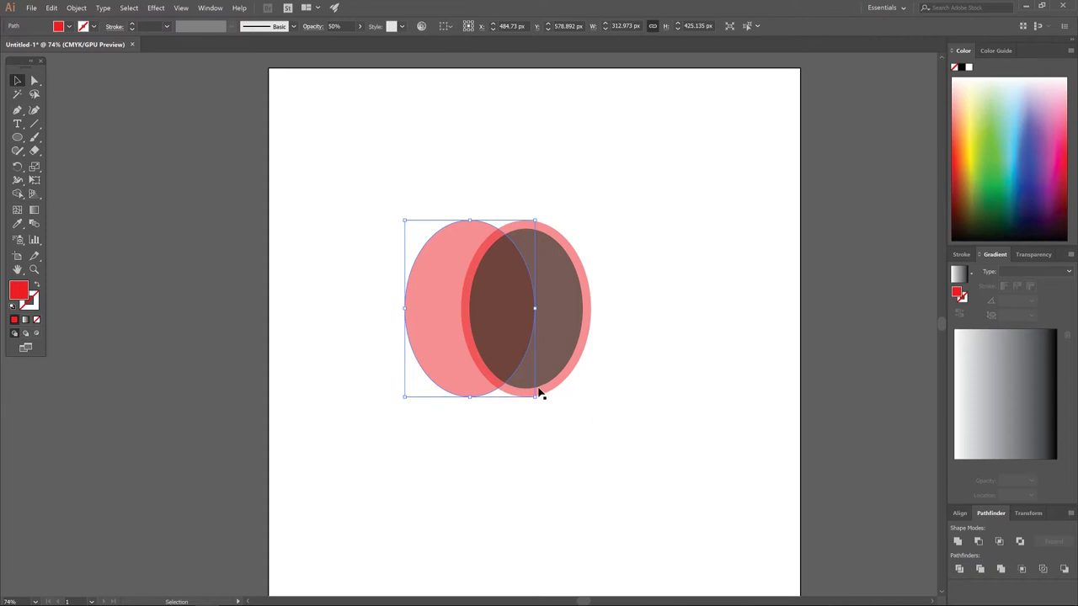
pyautogui.click(643, 201)
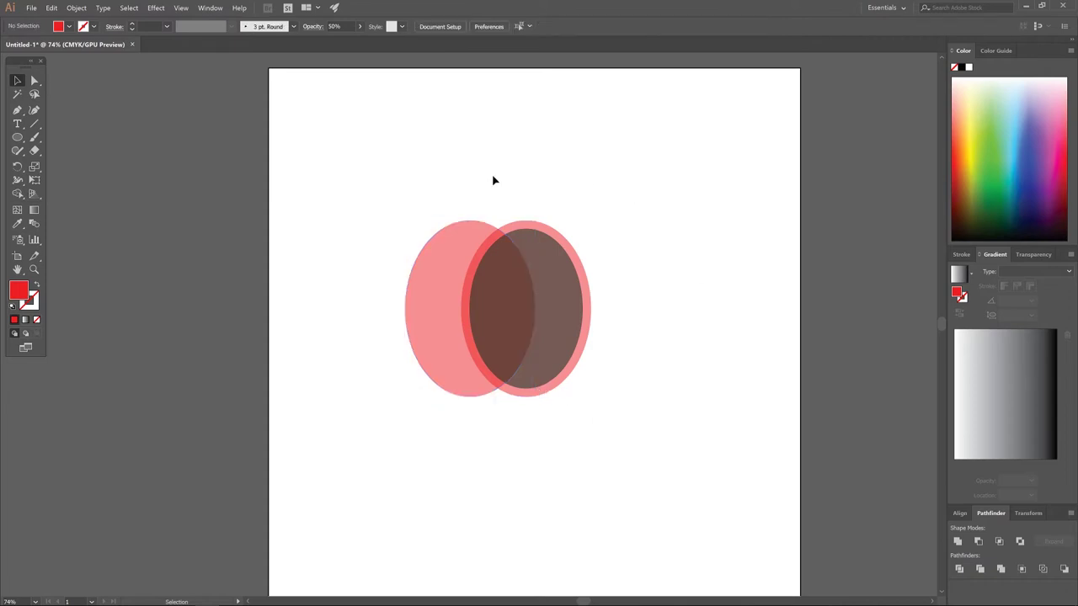
# Step: Pen a closed four-corner red band between the ellipses, then also select the left ellipse
pyautogui.click(17, 111)
pyautogui.click(526, 223)
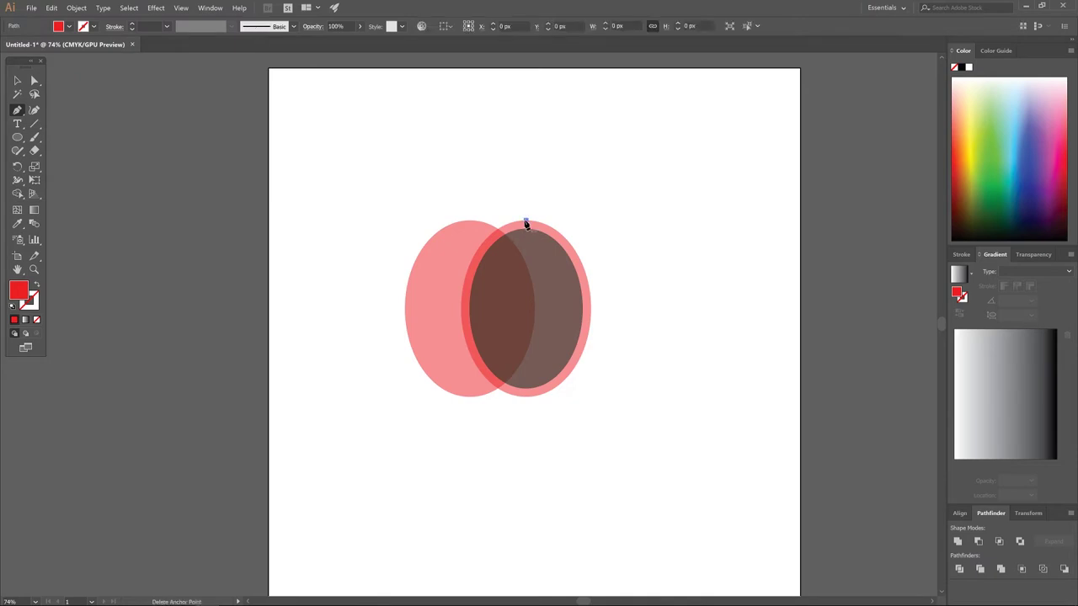
pyautogui.click(470, 222)
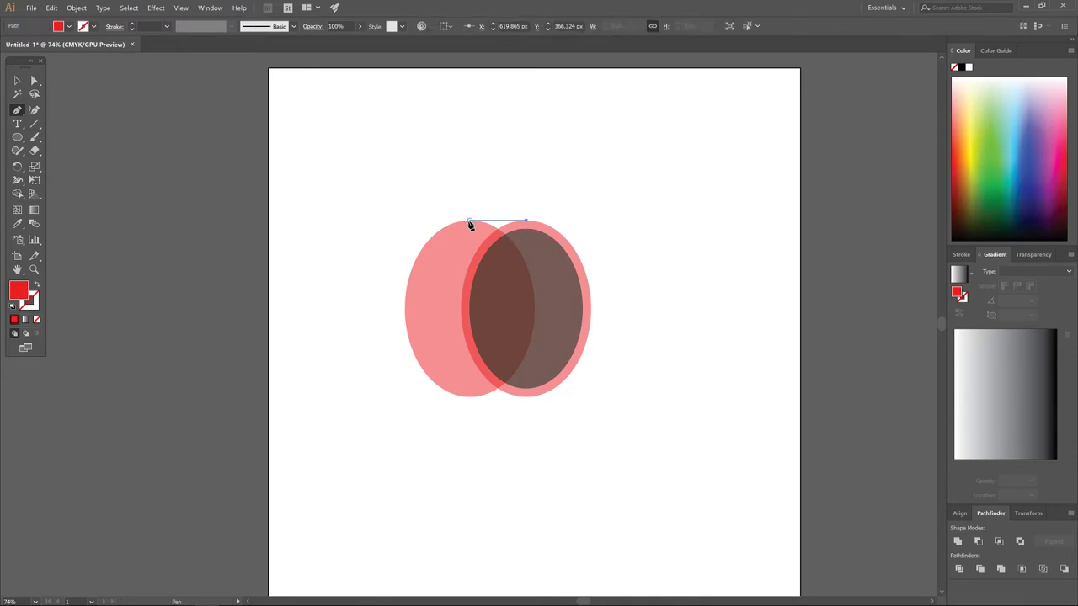
pyautogui.click(470, 222)
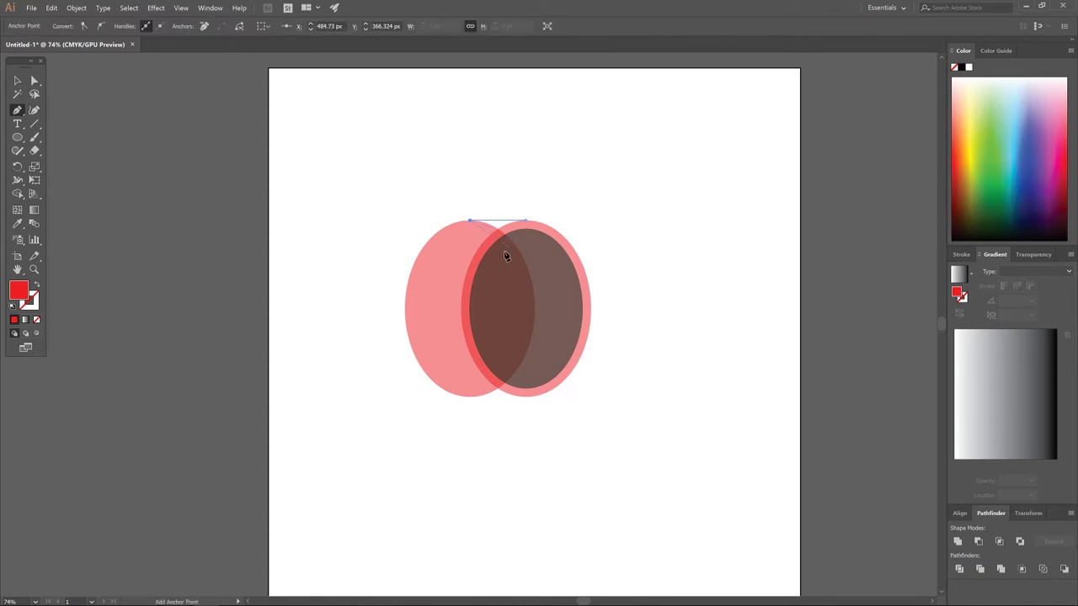
pyautogui.click(470, 396)
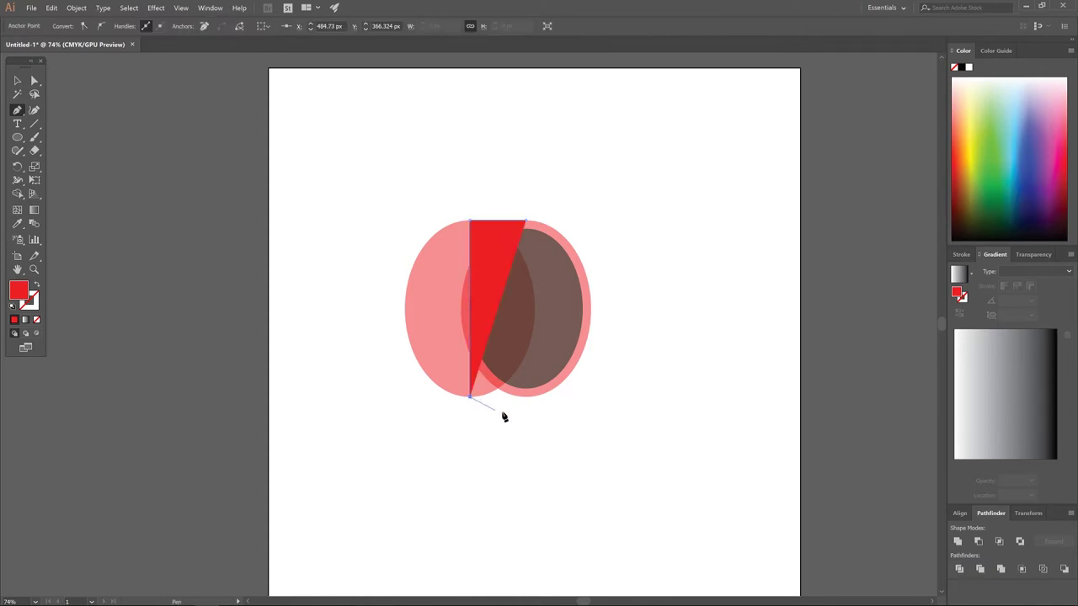
pyautogui.click(526, 398)
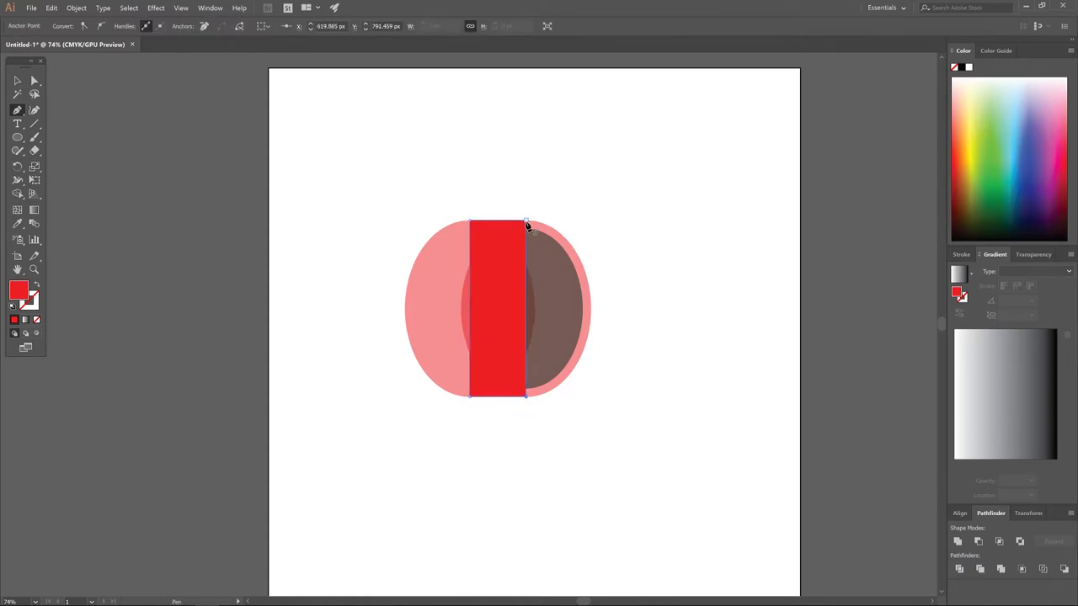
pyautogui.click(525, 223)
pyautogui.click(17, 81)
pyautogui.keyDown('shift'); pyautogui.click(437, 265); pyautogui.keyUp('shift')
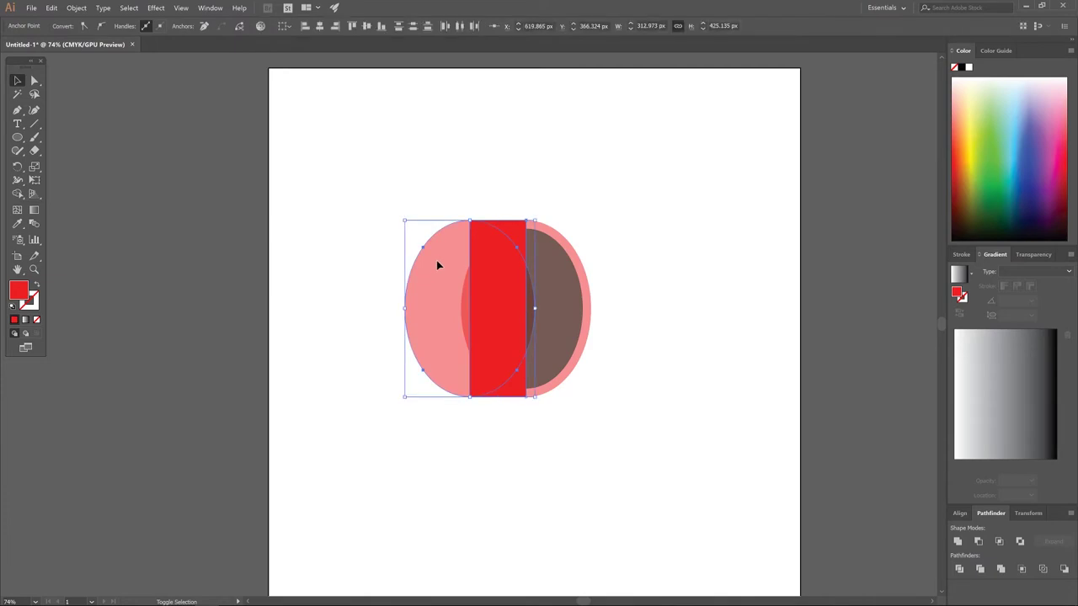
# Step: Unite the left ellipse and band with Pathfinder and set the result to 51% opacity
pyautogui.click(957, 541)
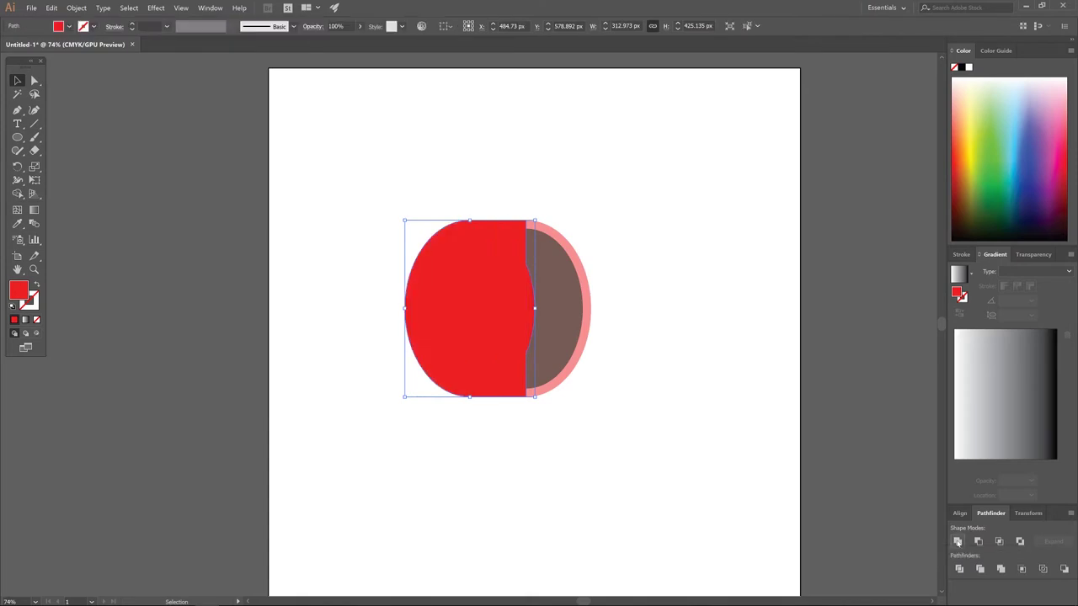
pyautogui.click(360, 26)
pyautogui.moveTo(362, 40); pyautogui.dragTo(341, 52)
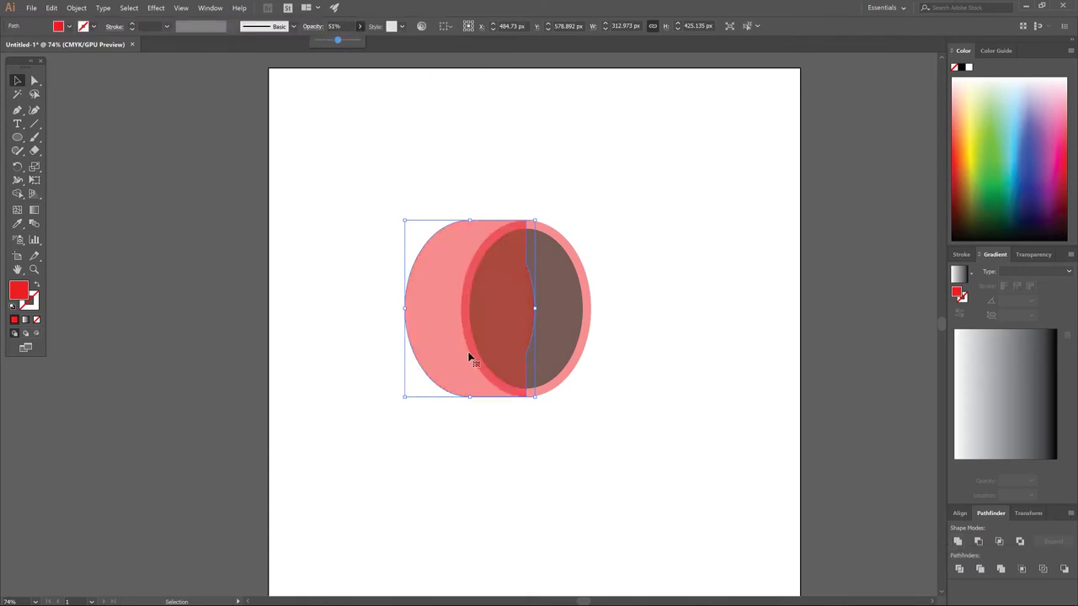
# Step: Send the merged shape to the back and Alt-drag a spare copy off the artboard's left
pyautogui.rightClick(458, 238)
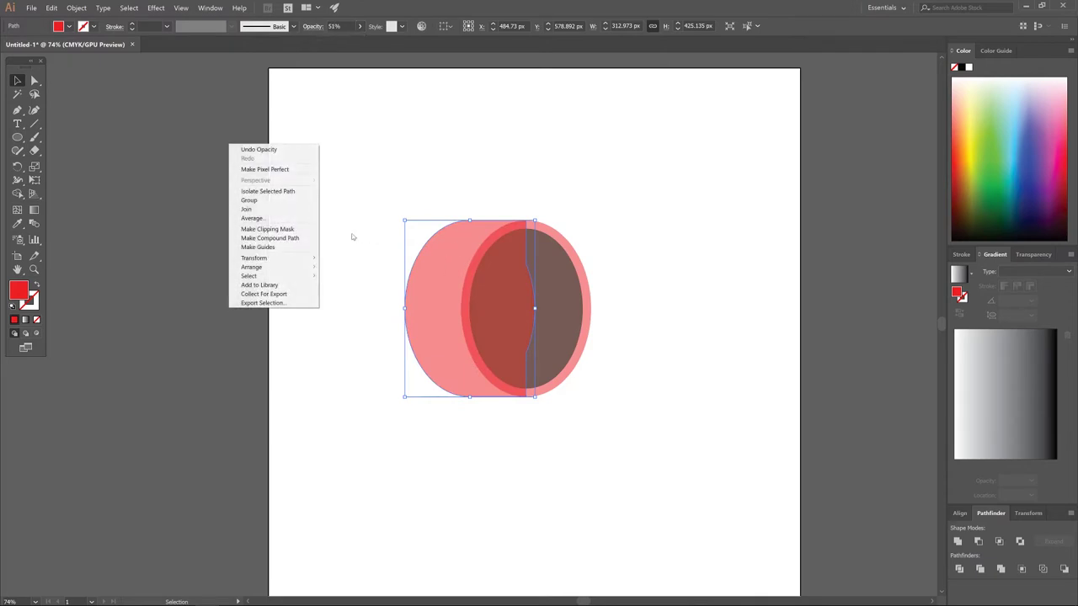
pyautogui.moveTo(283, 267)
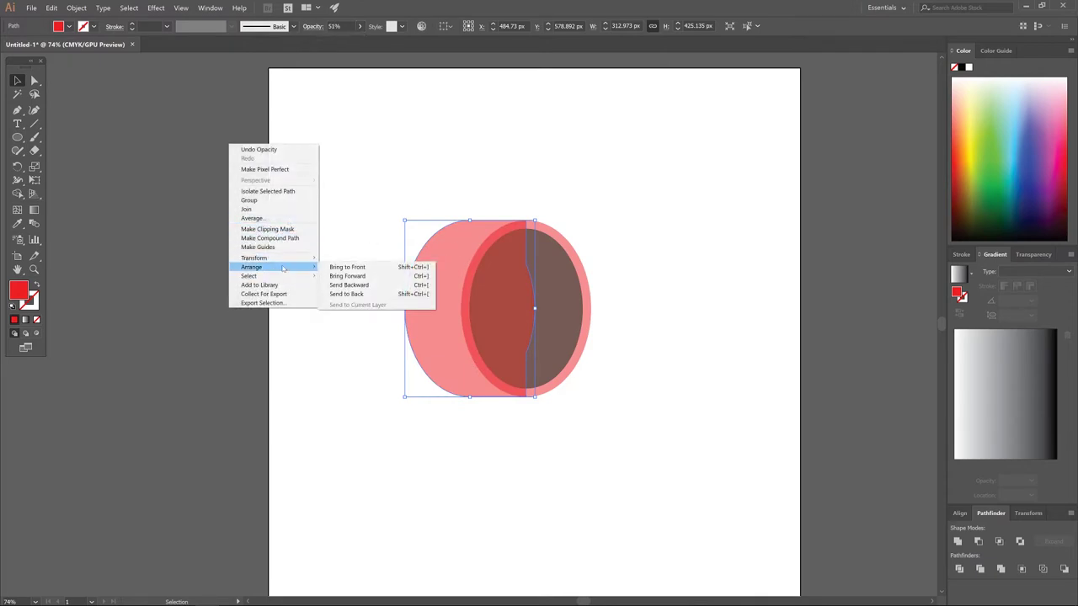
pyautogui.click(353, 294)
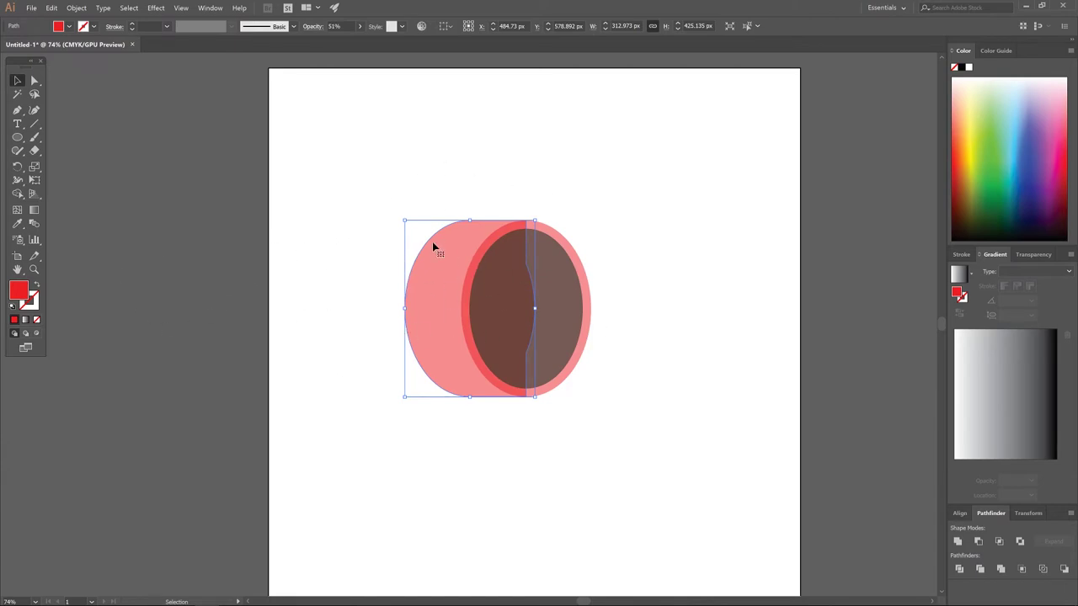
pyautogui.moveTo(472, 246); pyautogui.dragTo(182, 256)
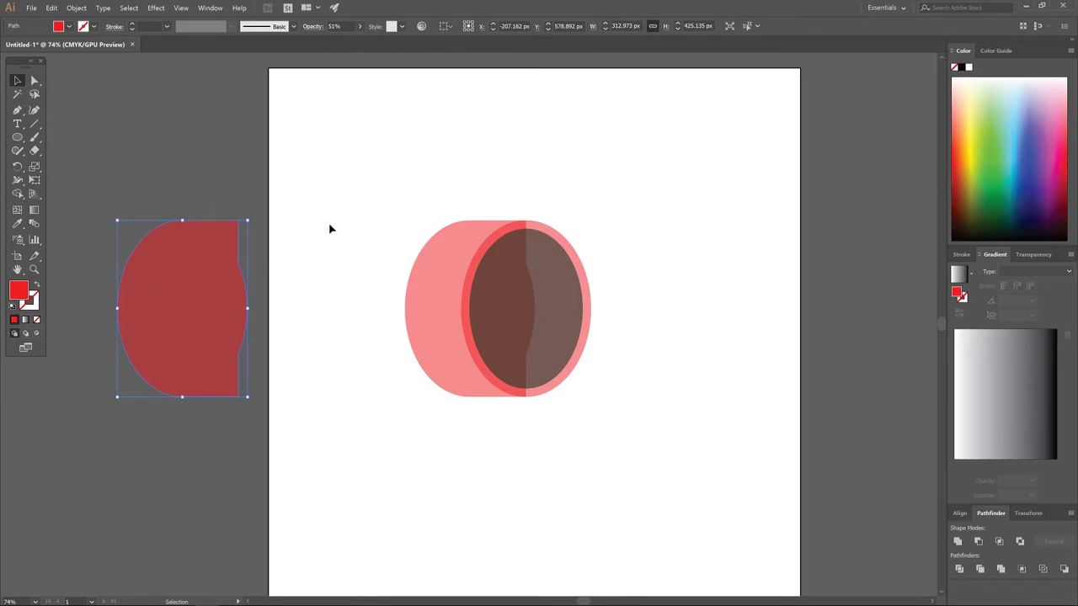
pyautogui.click(616, 167)
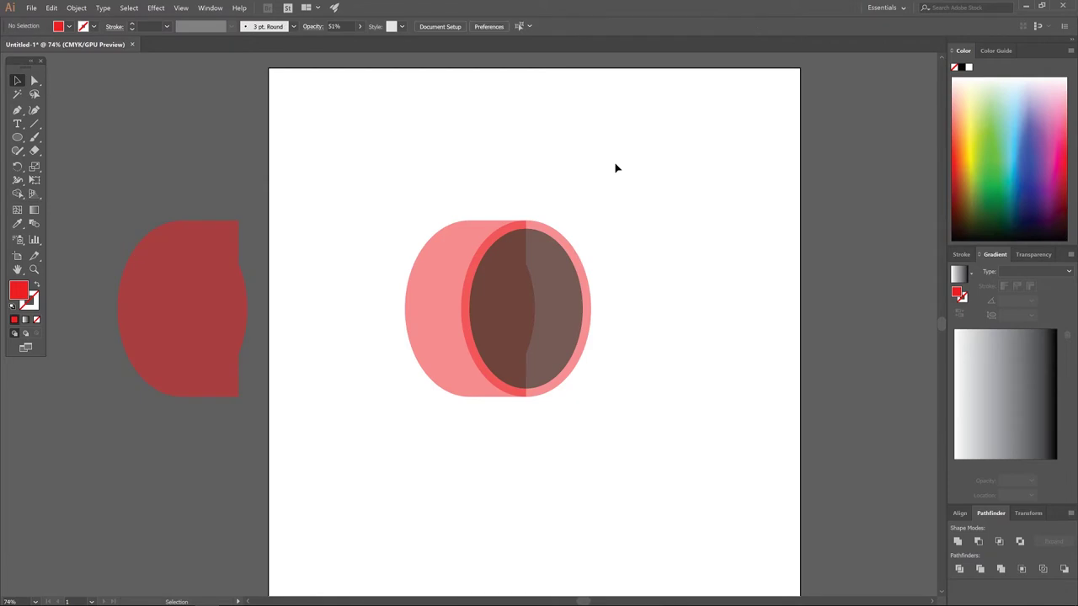
# Step: Fill the front ellipse dark blue and switch the document colour mode to RGB
pyautogui.click(557, 233)
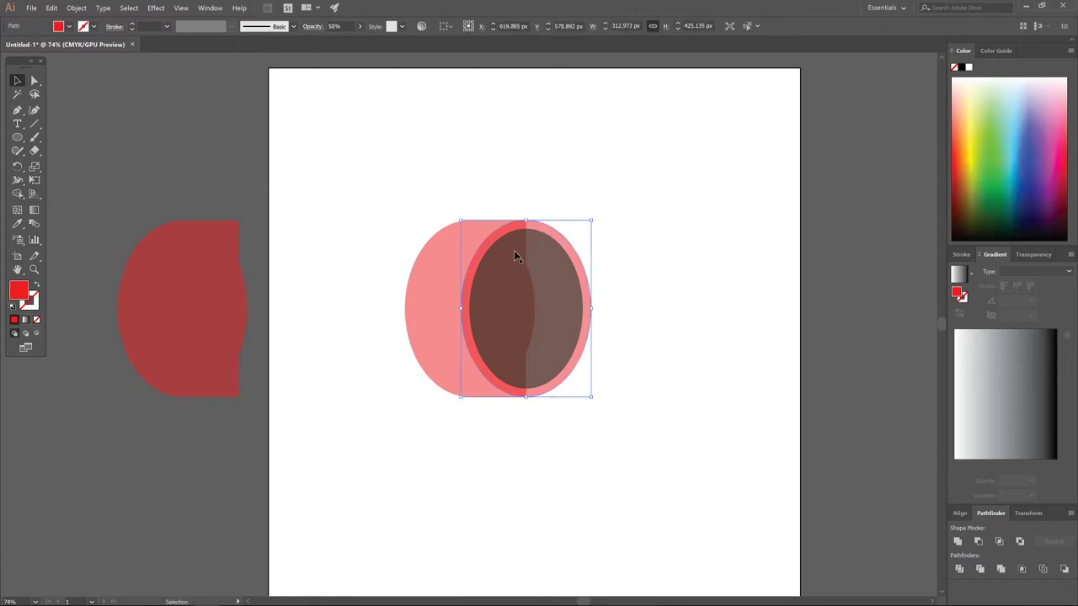
pyautogui.click(1029, 156)
pyautogui.moveTo(1029, 155); pyautogui.dragTo(1028, 174)
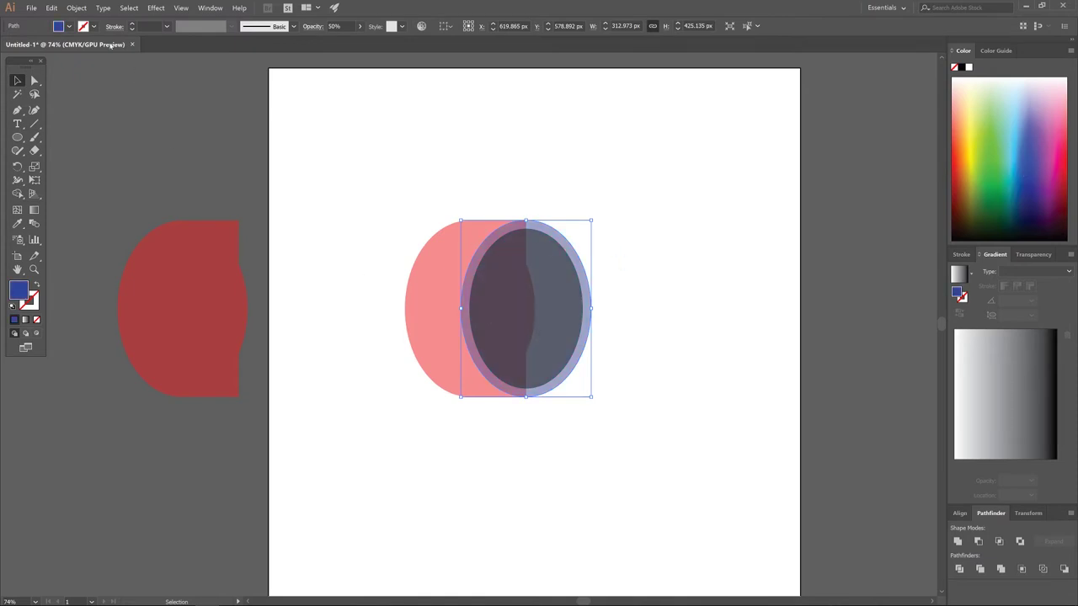
pyautogui.click(31, 8)
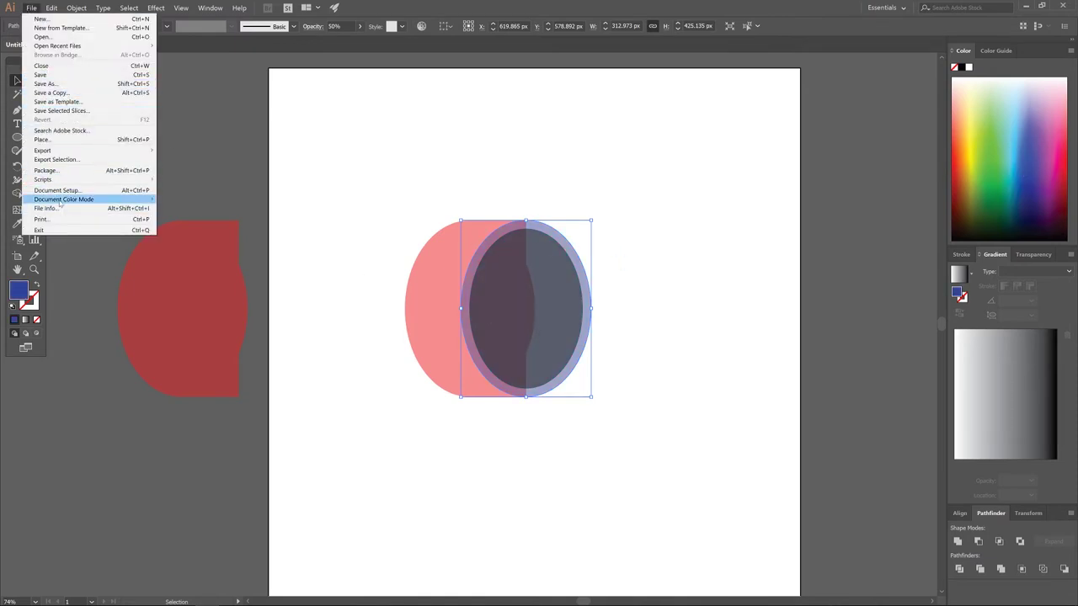
pyautogui.moveTo(61, 204)
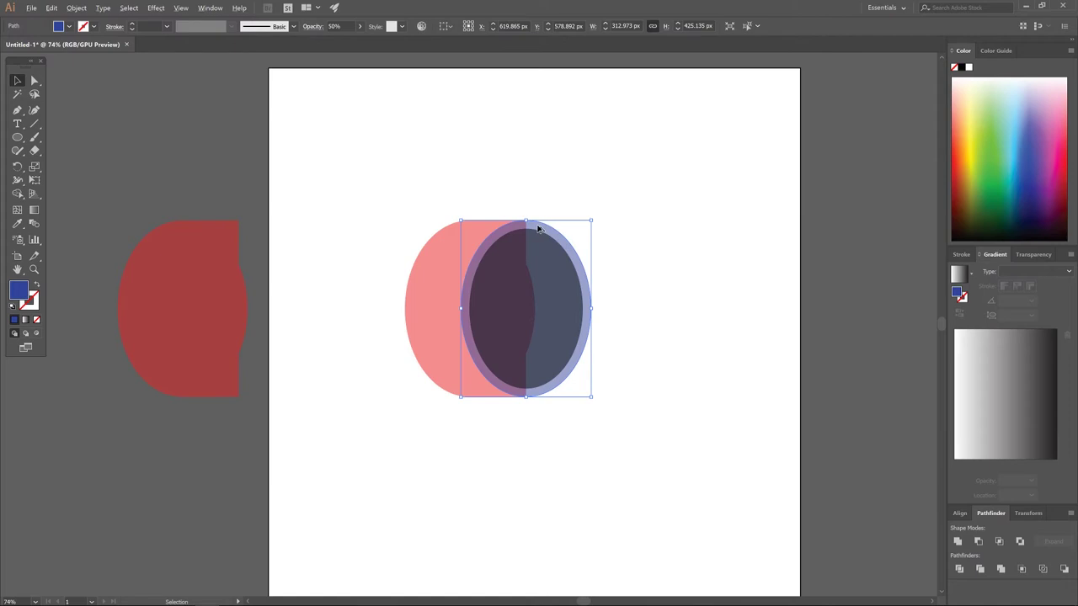
# Step: Trim the pink side shape with the blue ellipse via Minus Front, then pull the piece aside
pyautogui.moveTo(536, 228); pyautogui.dragTo(722, 184)
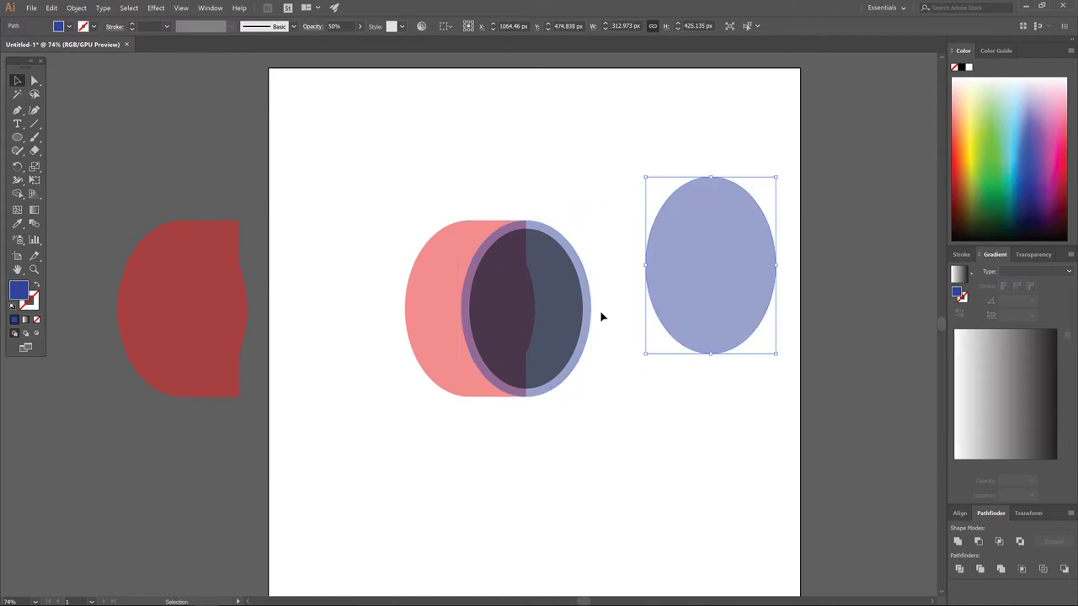
pyautogui.press('a')
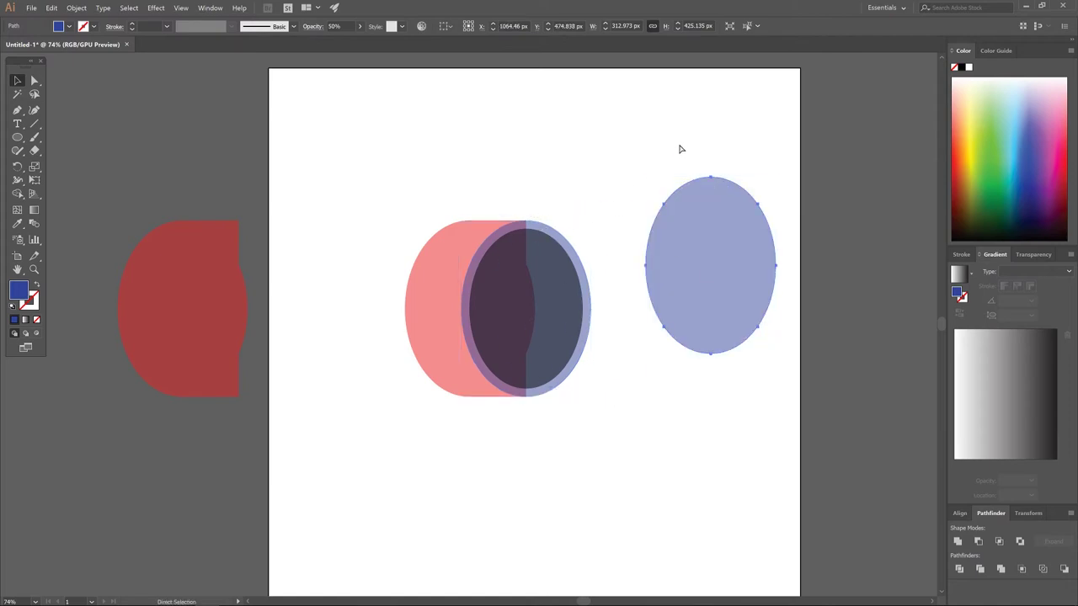
pyautogui.moveTo(711, 177); pyautogui.dragTo(526, 226)
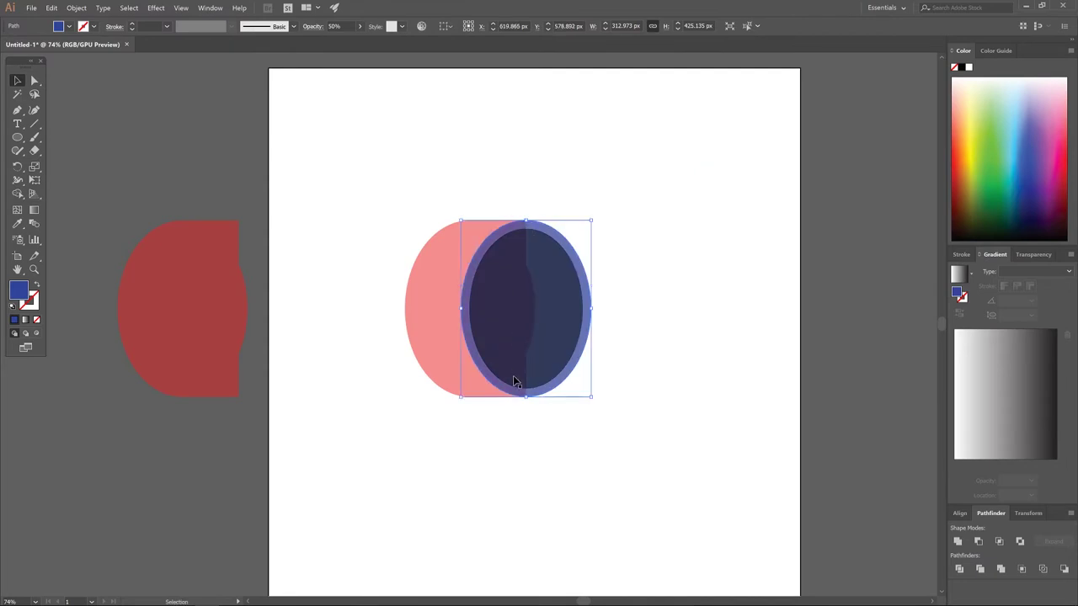
pyautogui.keyDown('shift'); pyautogui.click(426, 271); pyautogui.keyUp('shift')
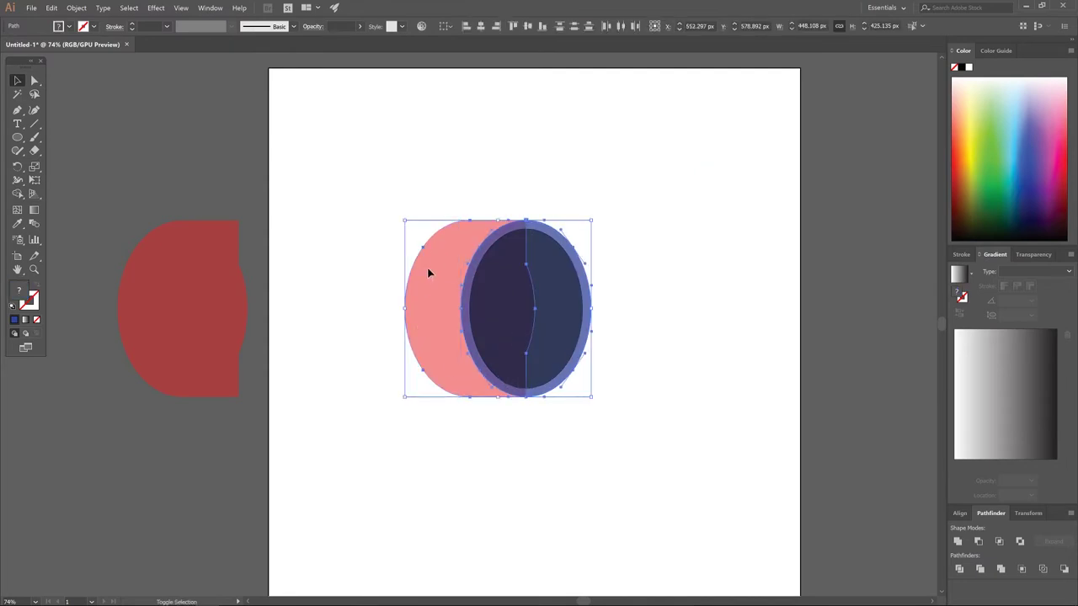
pyautogui.click(977, 541)
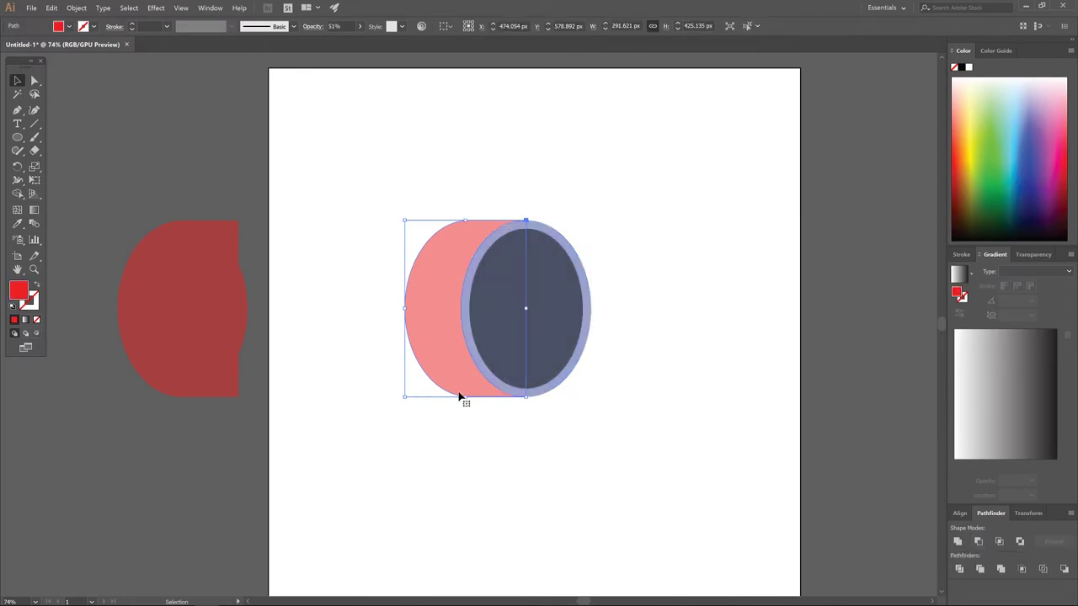
pyautogui.moveTo(446, 280); pyautogui.dragTo(420, 262)
# Step: Delete the spare shape, copy the pink side piece off-page, and cut out the inner ellipse to form a ring
pyautogui.moveTo(145, 300); pyautogui.dragTo(195, 250)
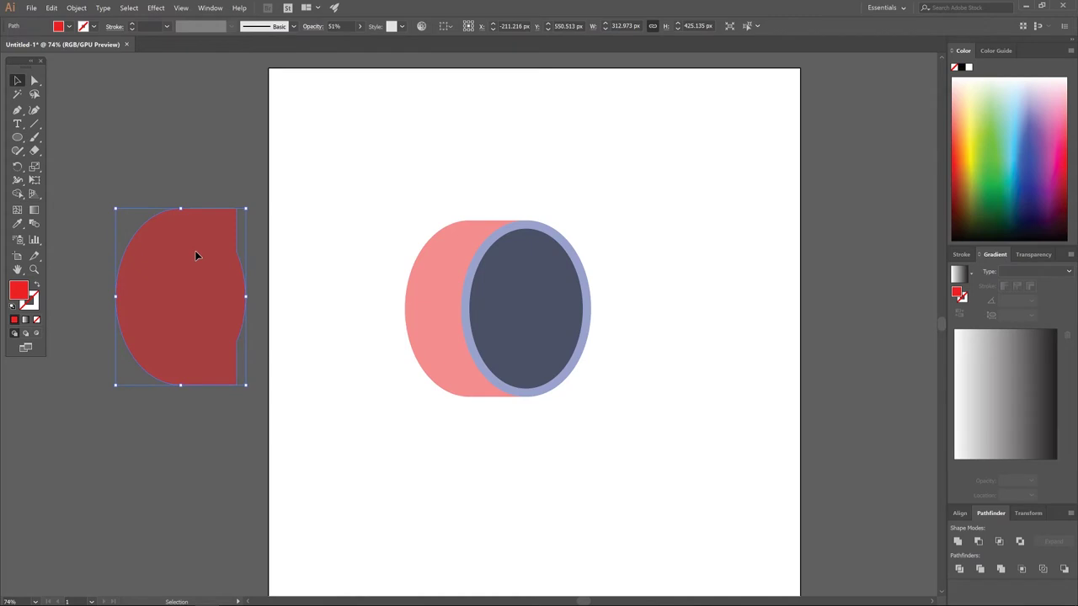
pyautogui.press('Delete')
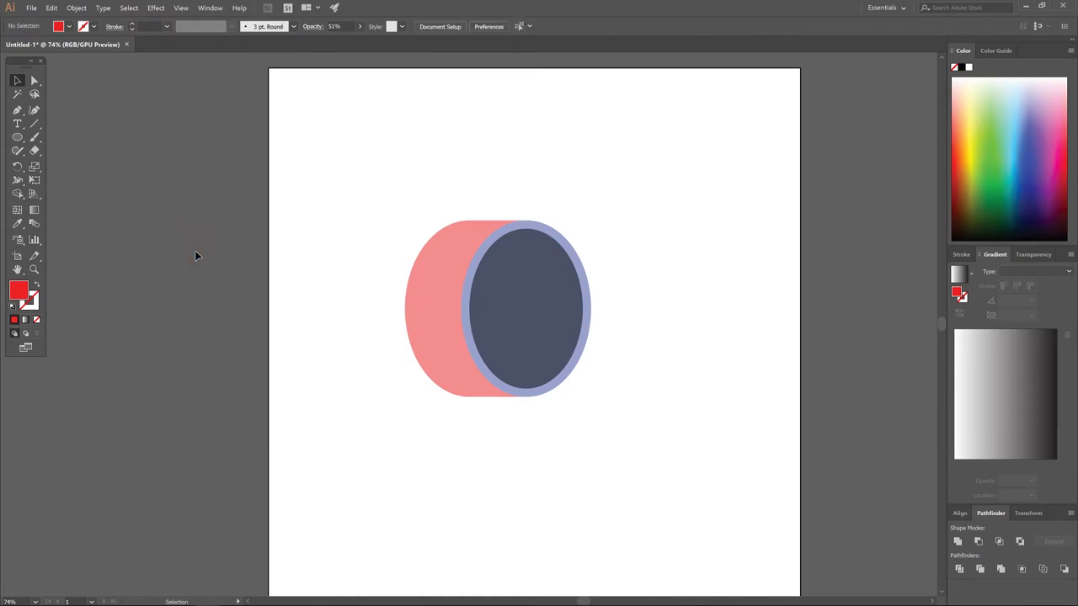
pyautogui.click(436, 271)
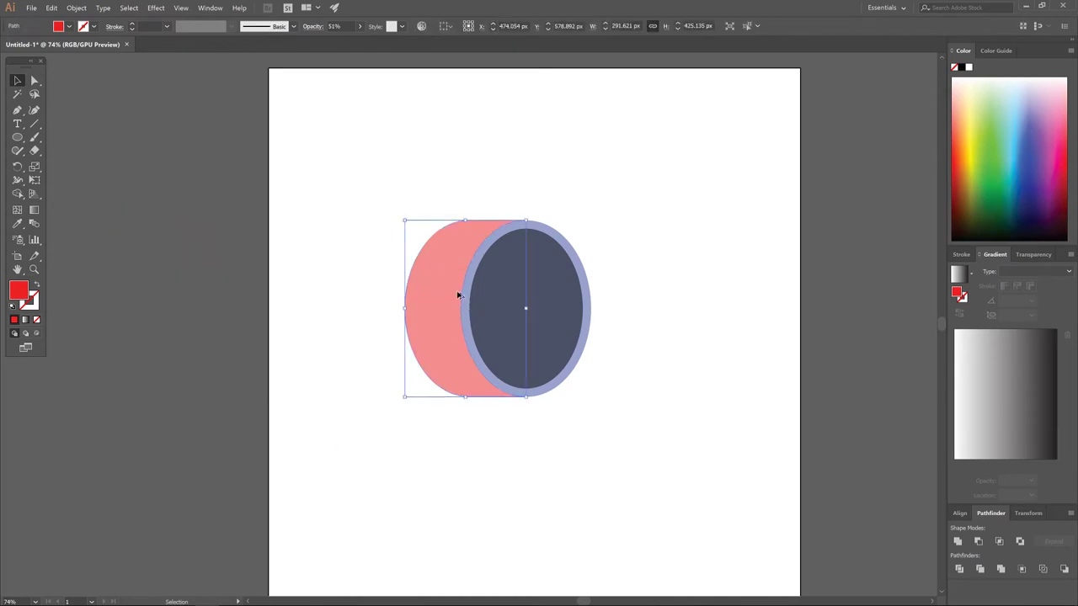
pyautogui.moveTo(458, 294); pyautogui.dragTo(181, 298)
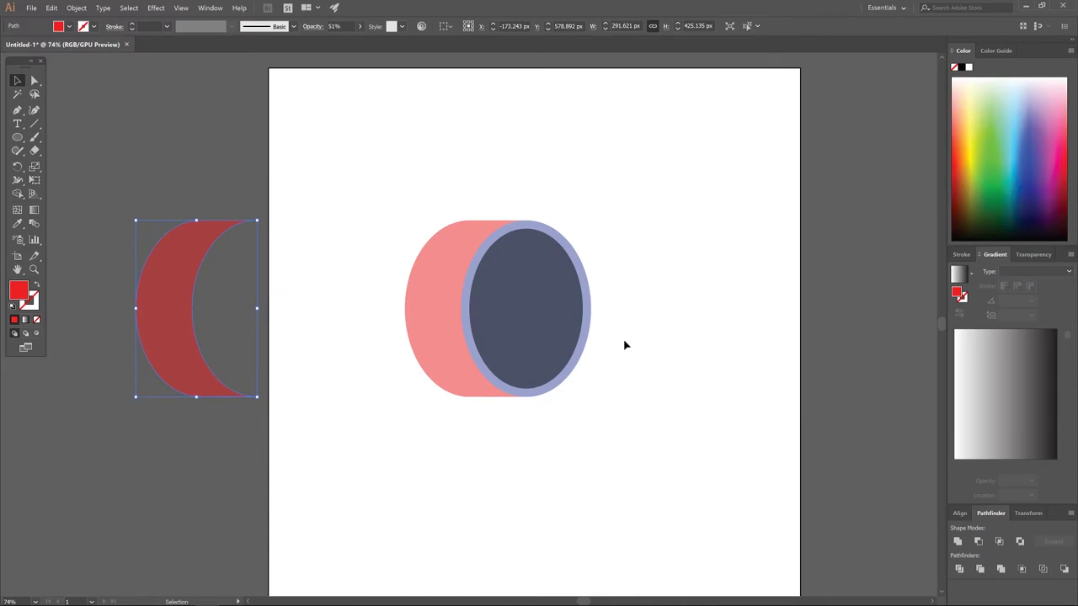
pyautogui.moveTo(668, 332); pyautogui.dragTo(530, 290)
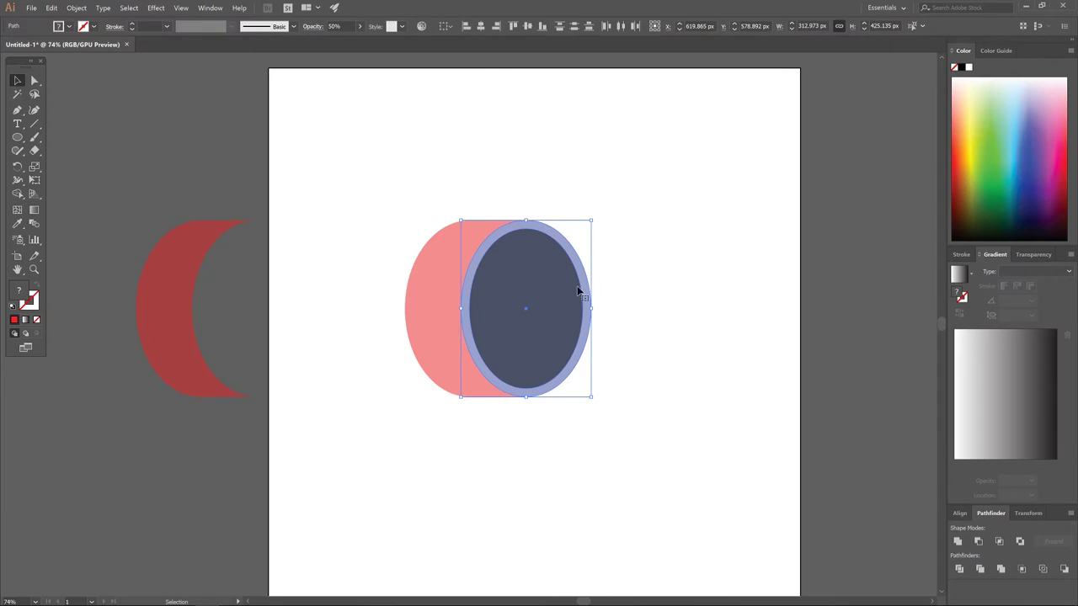
pyautogui.click(977, 542)
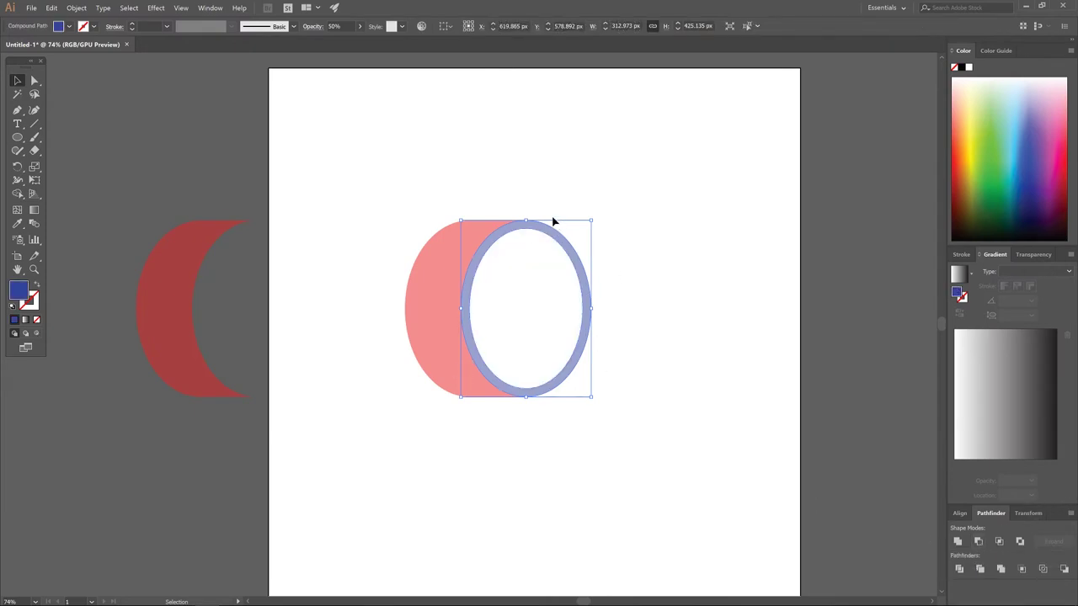